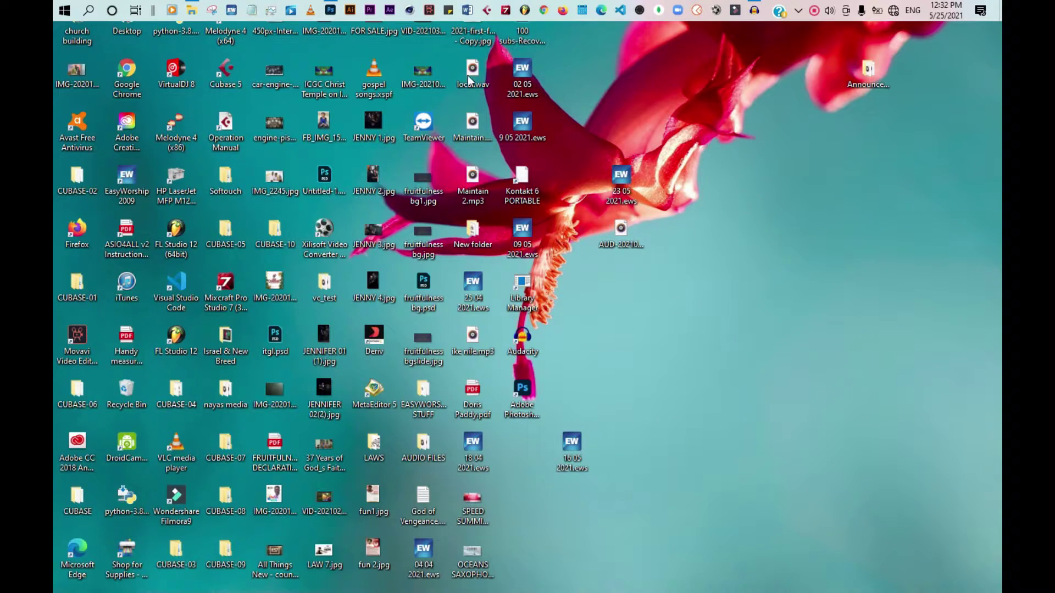
Step: Bring Photoshop forward, try the real estate Wednesday and Techtips recent files, and dismiss both not-found errors
{"action": "mouse_move", "coordinate": [336, 12]}
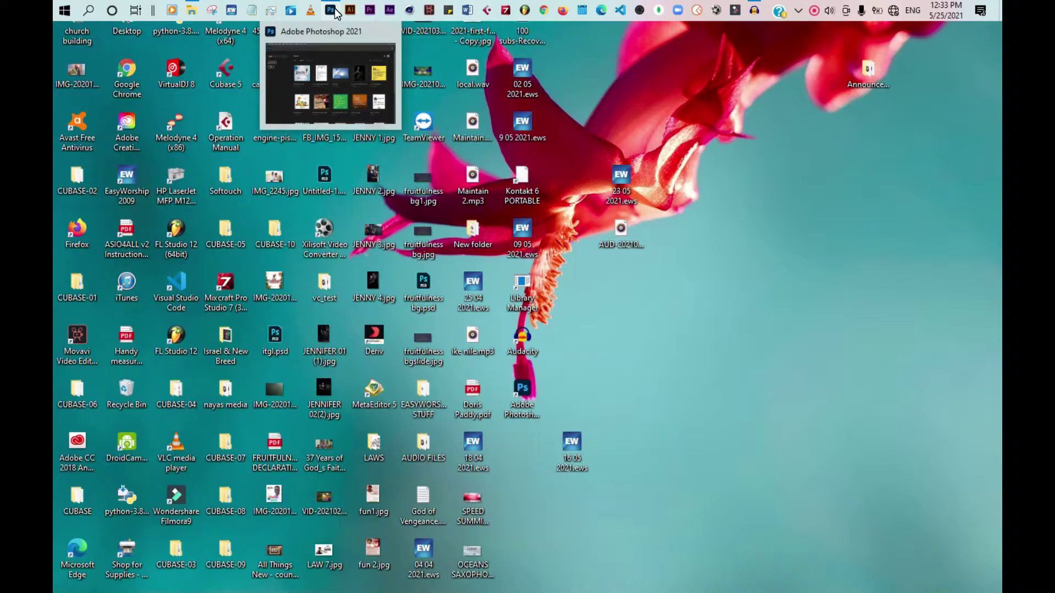
{"action": "left_click", "coordinate": [337, 12]}
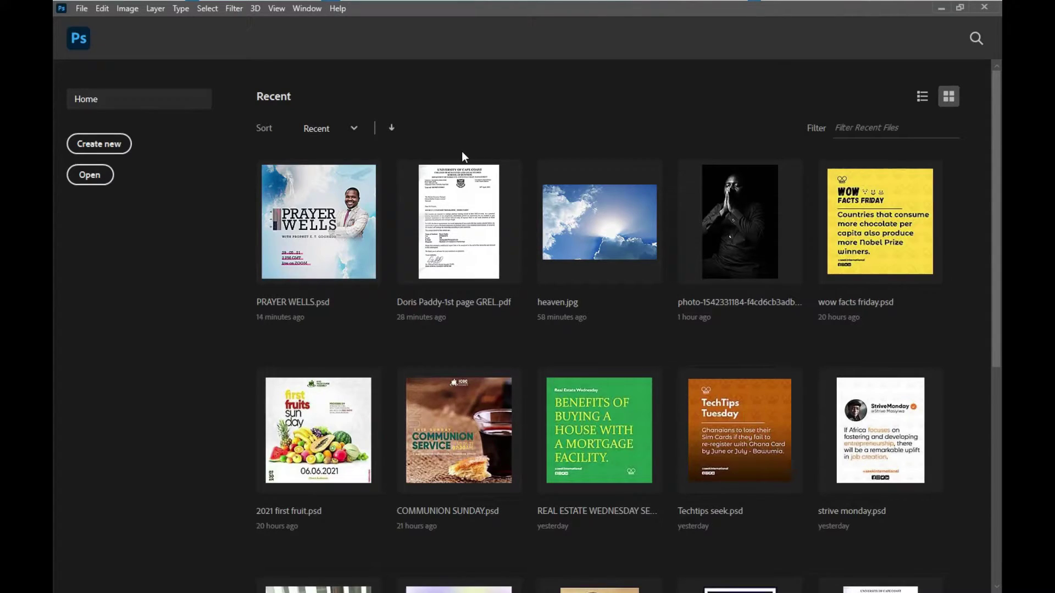
{"action": "left_click", "coordinate": [585, 404]}
{"action": "left_click", "coordinate": [514, 225]}
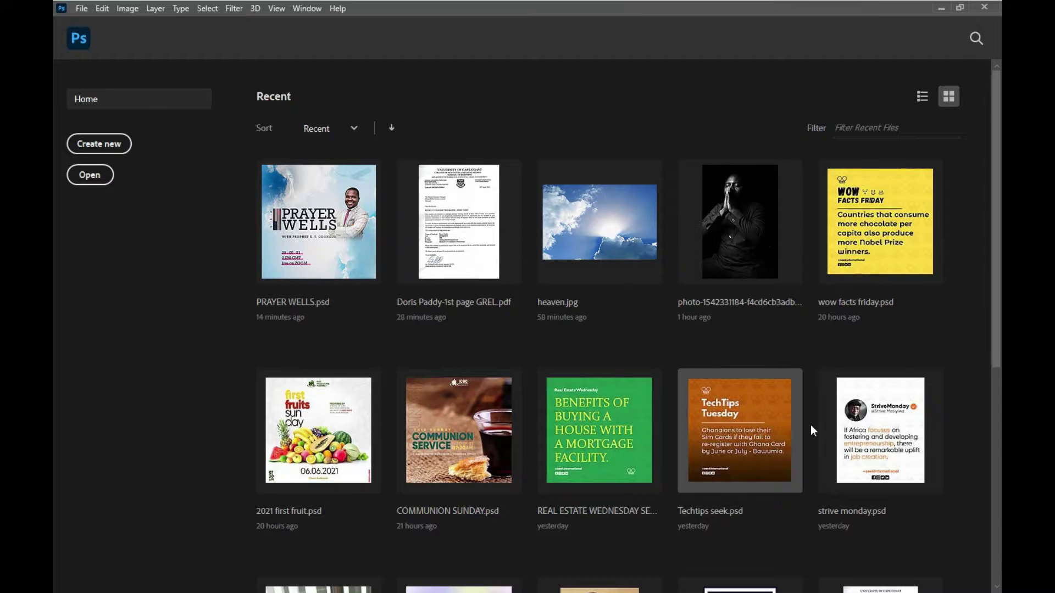
{"action": "left_click", "coordinate": [778, 429]}
{"action": "left_click", "coordinate": [541, 231]}
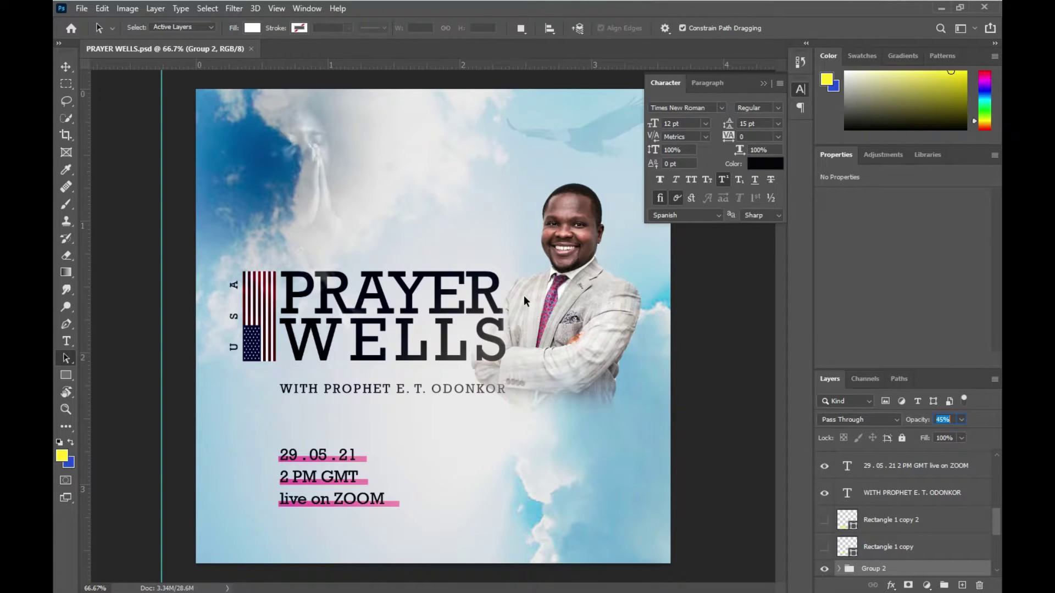
Step: Start a Save As of the flyer from the File menu
{"action": "left_click", "coordinate": [84, 10]}
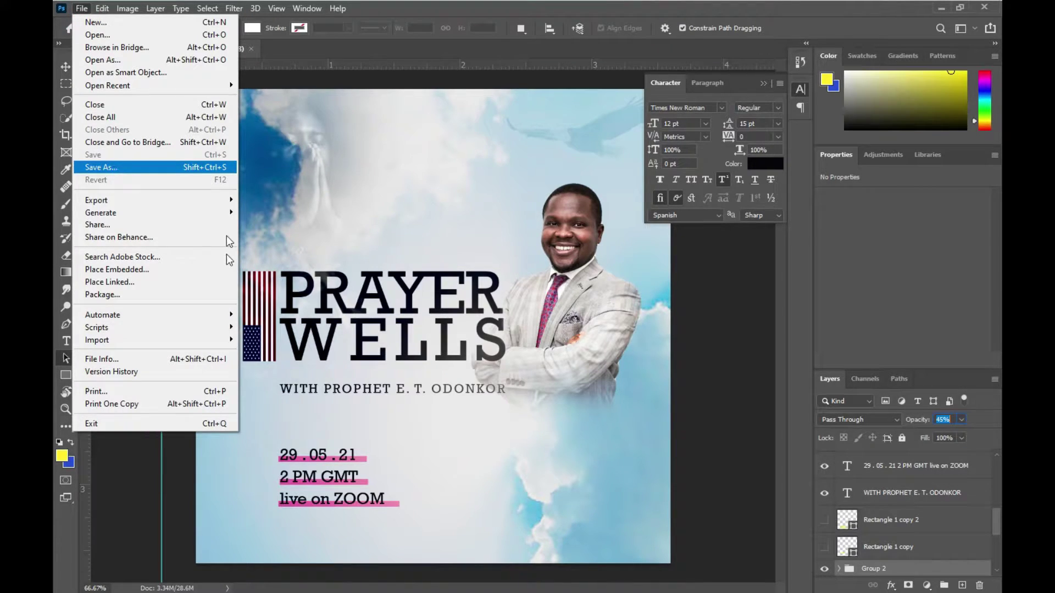
{"action": "left_click", "coordinate": [80, 9]}
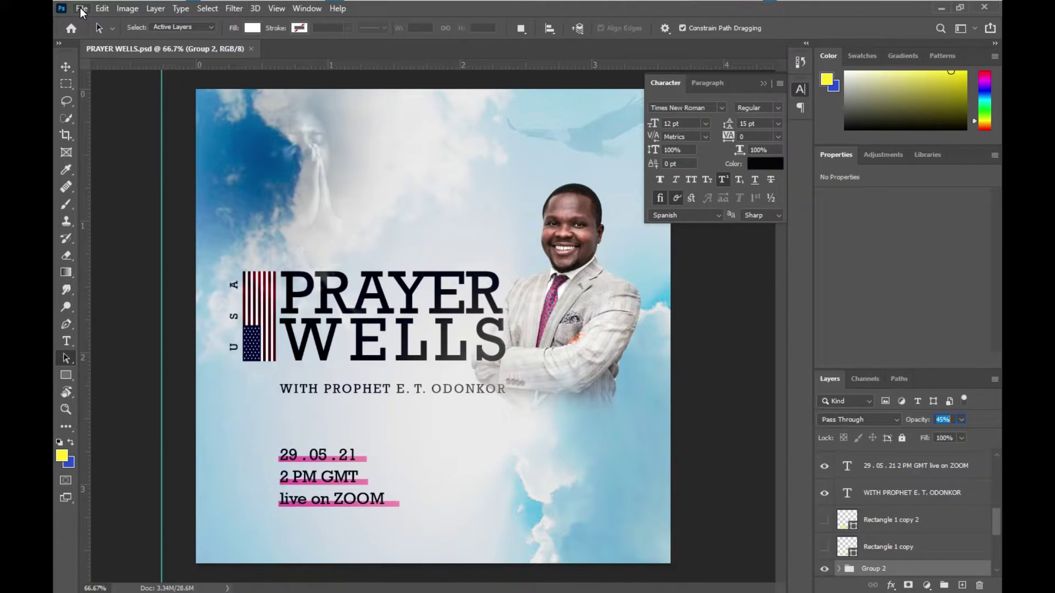
{"action": "left_click", "coordinate": [81, 9]}
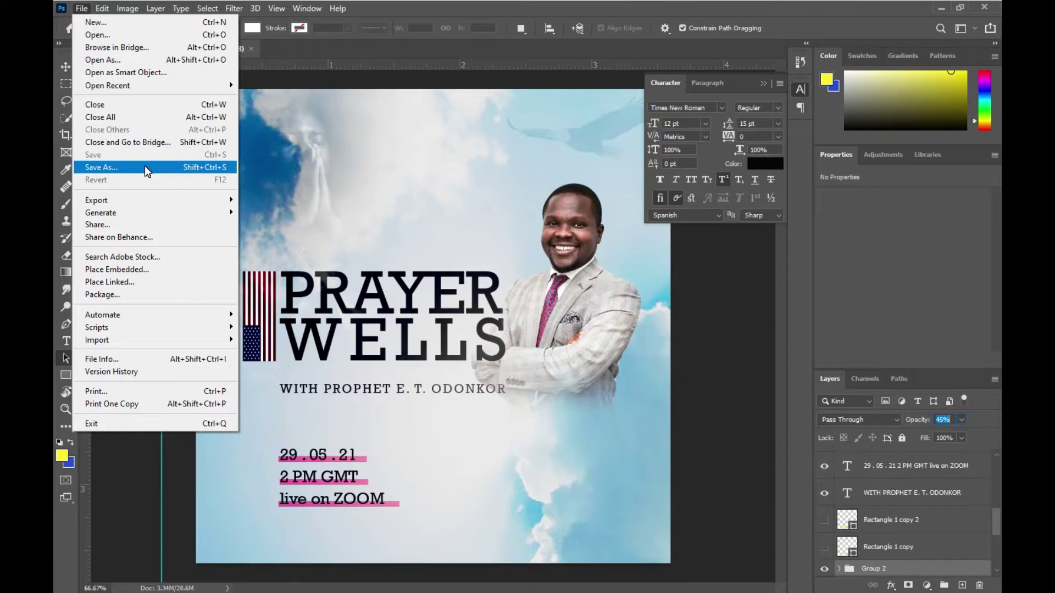
{"action": "left_click", "coordinate": [144, 166]}
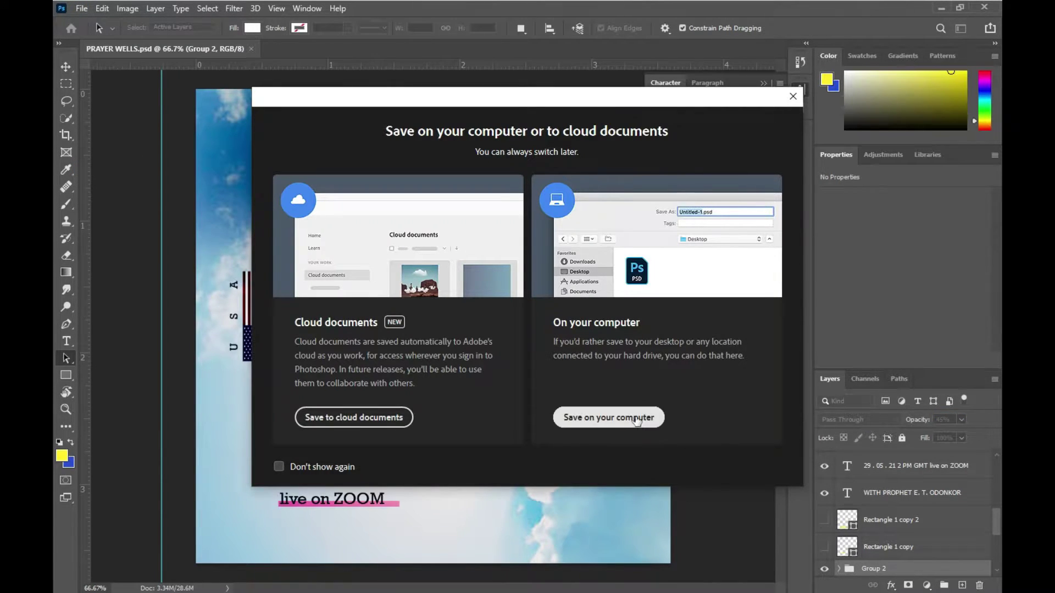
Step: Choose to save on this computer and keep Photoshop (*.PSD) as the format
{"action": "left_click", "coordinate": [590, 424]}
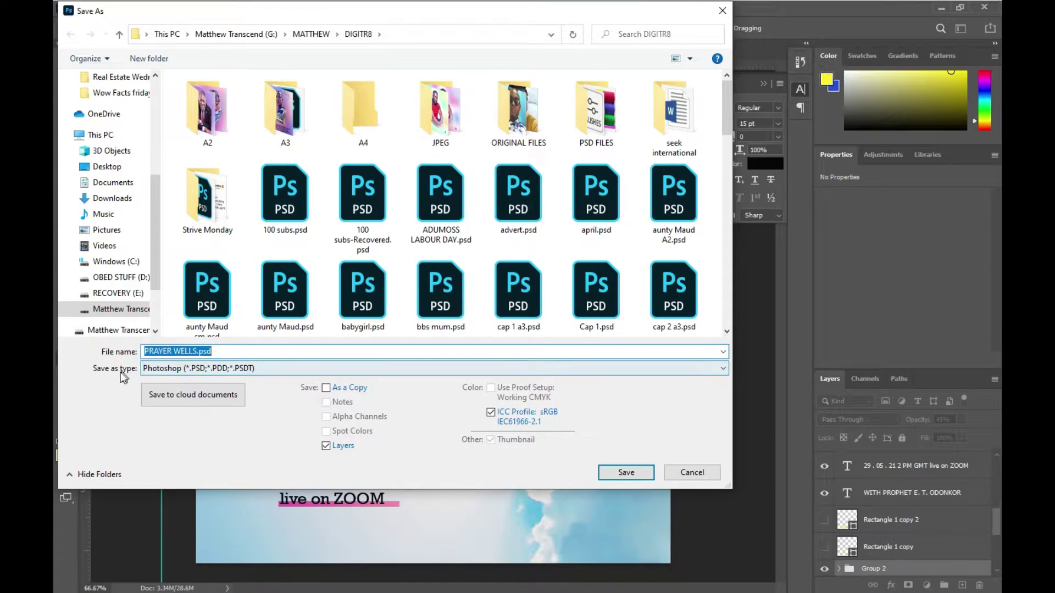
{"action": "left_click", "coordinate": [213, 367]}
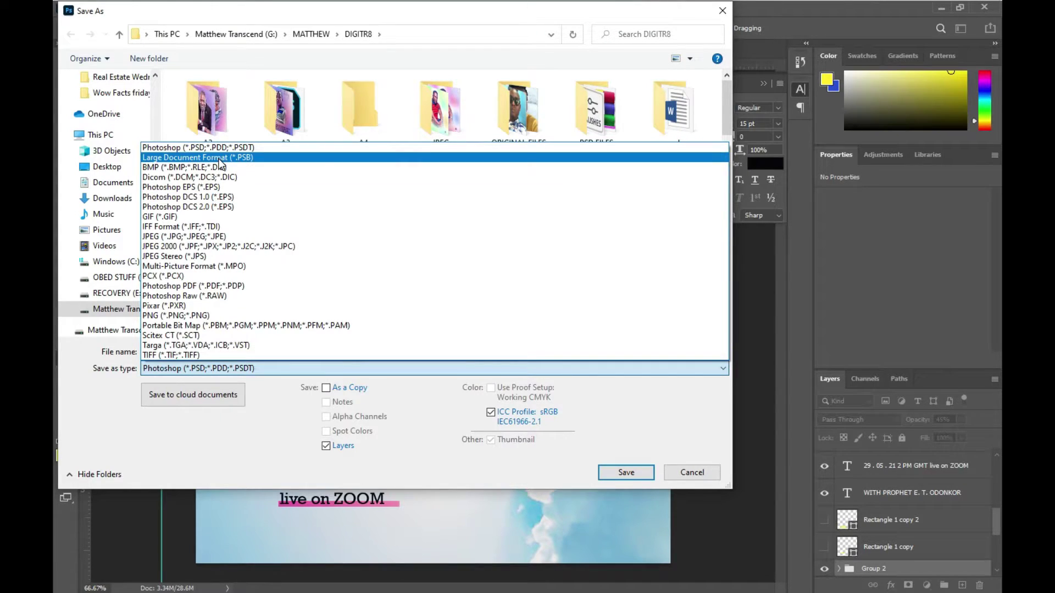
{"action": "left_click", "coordinate": [258, 147]}
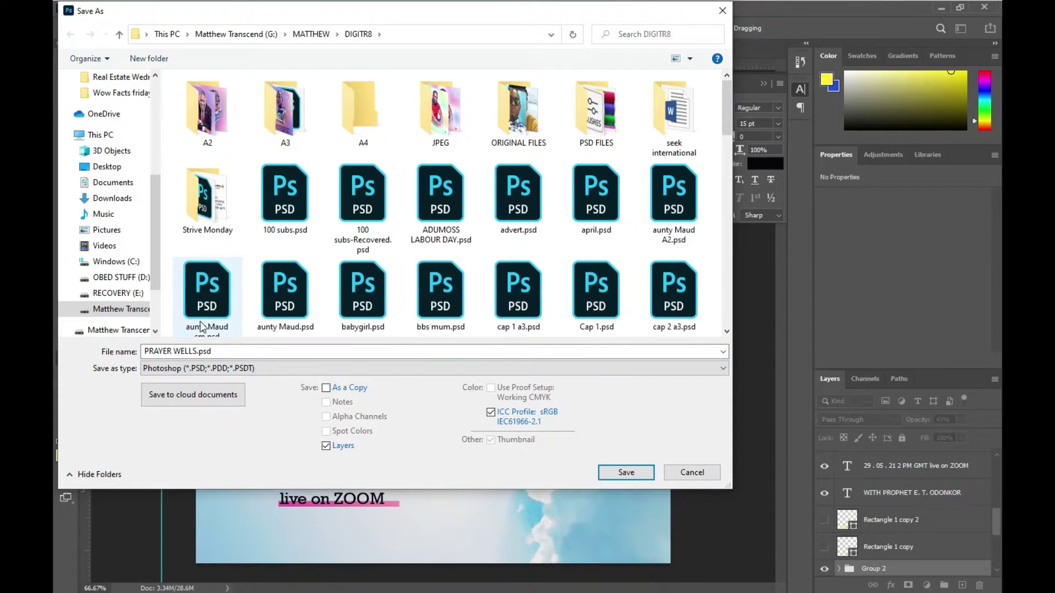
Step: Replace the file name PRAYER WELLS.psd with 'digitr8 1'
{"action": "left_click", "coordinate": [193, 350]}
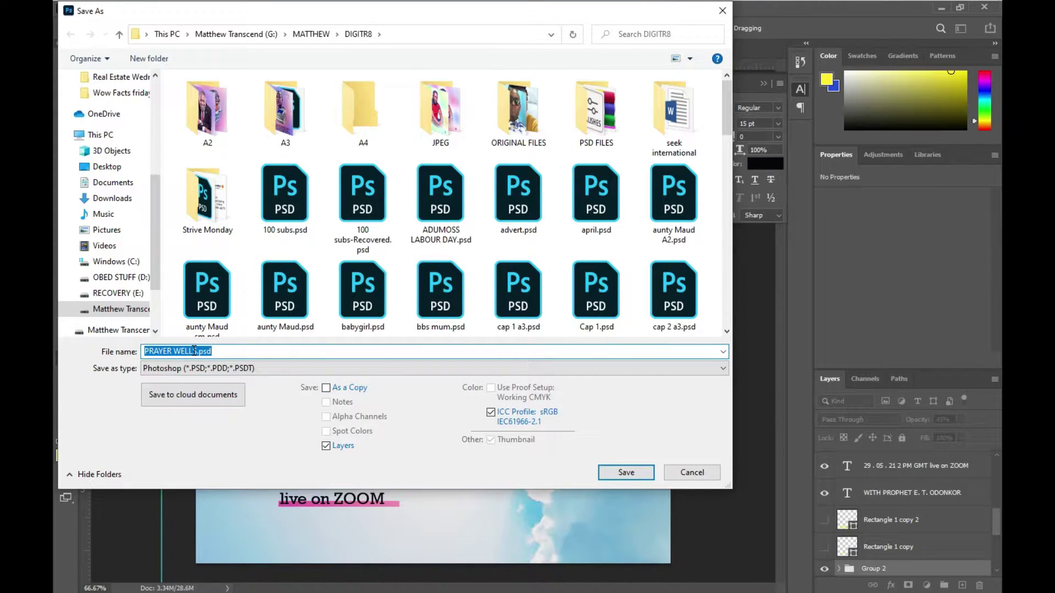
{"action": "type", "text": "m"}
{"action": "key", "text": "BackSpace"}
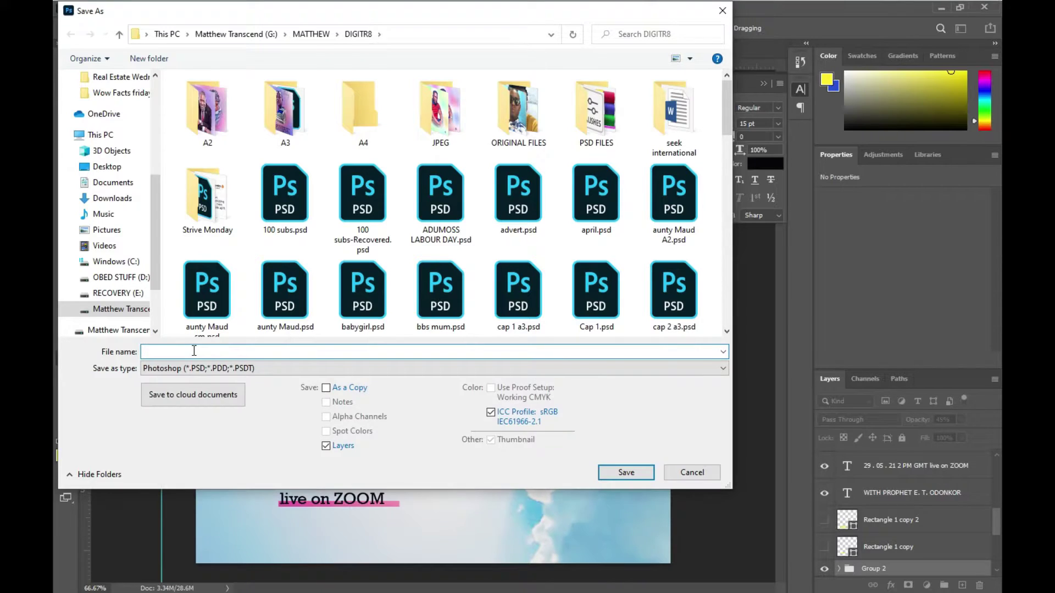
{"action": "type", "text": "digitr"}
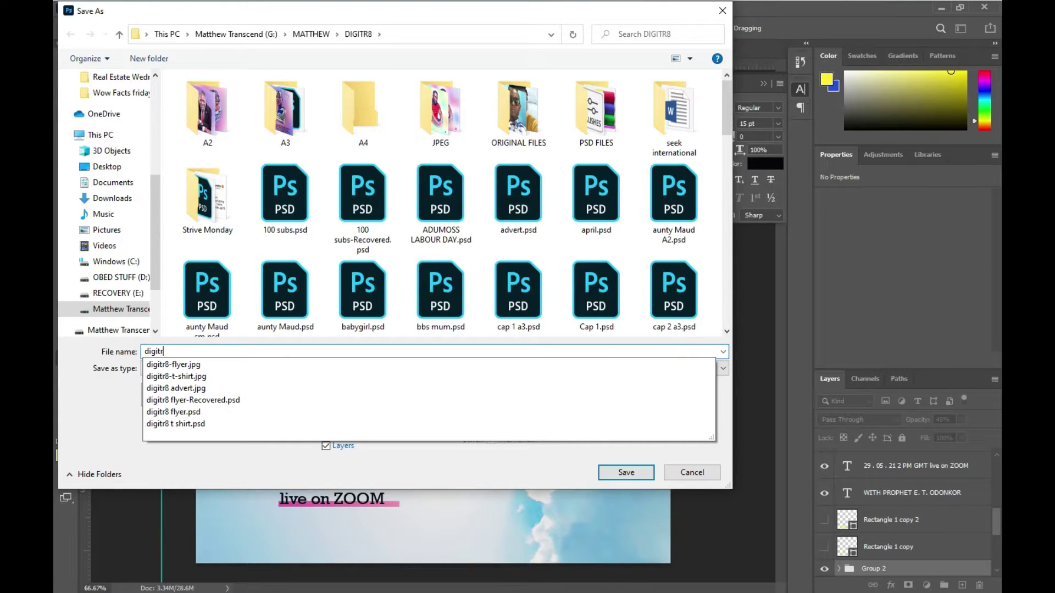
{"action": "type", "text": "8 1"}
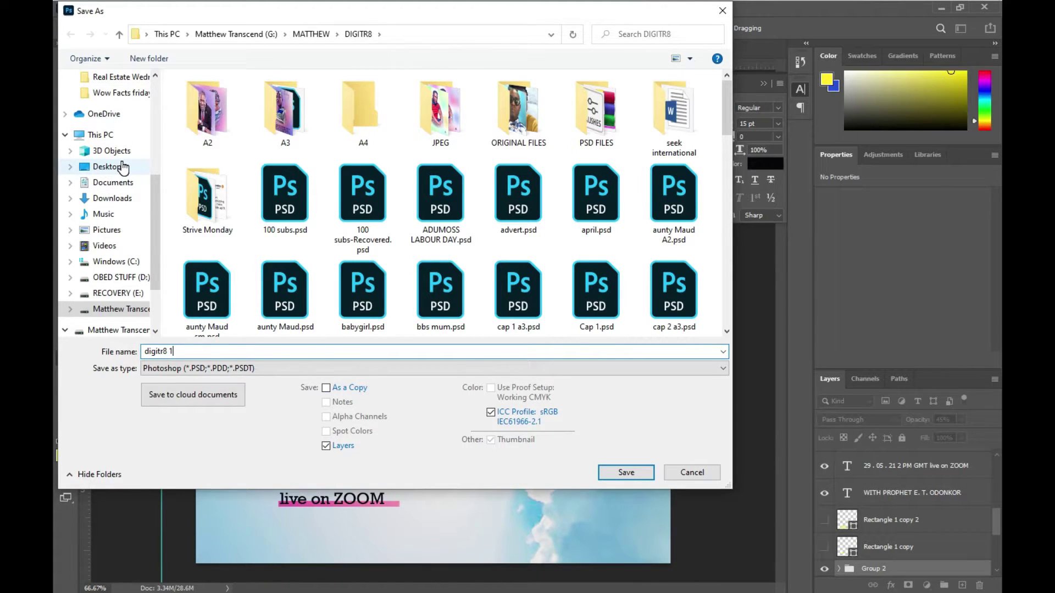
Step: Save 'digitr8 1' to the Desktop as a Photoshop PSD
{"action": "left_click", "coordinate": [122, 167]}
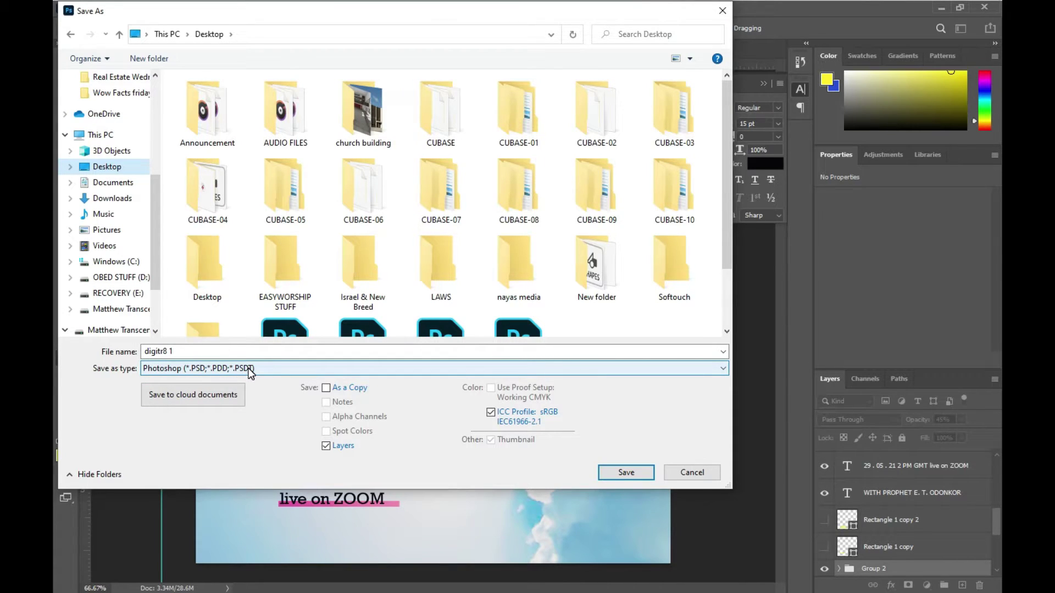
{"action": "left_click", "coordinate": [547, 372]}
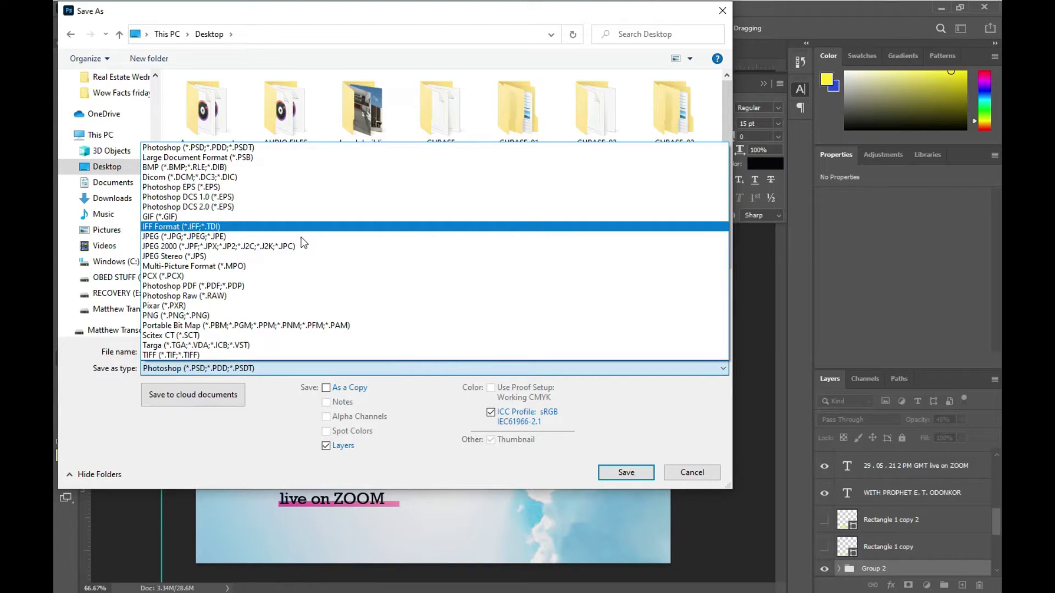
{"action": "left_click", "coordinate": [333, 369]}
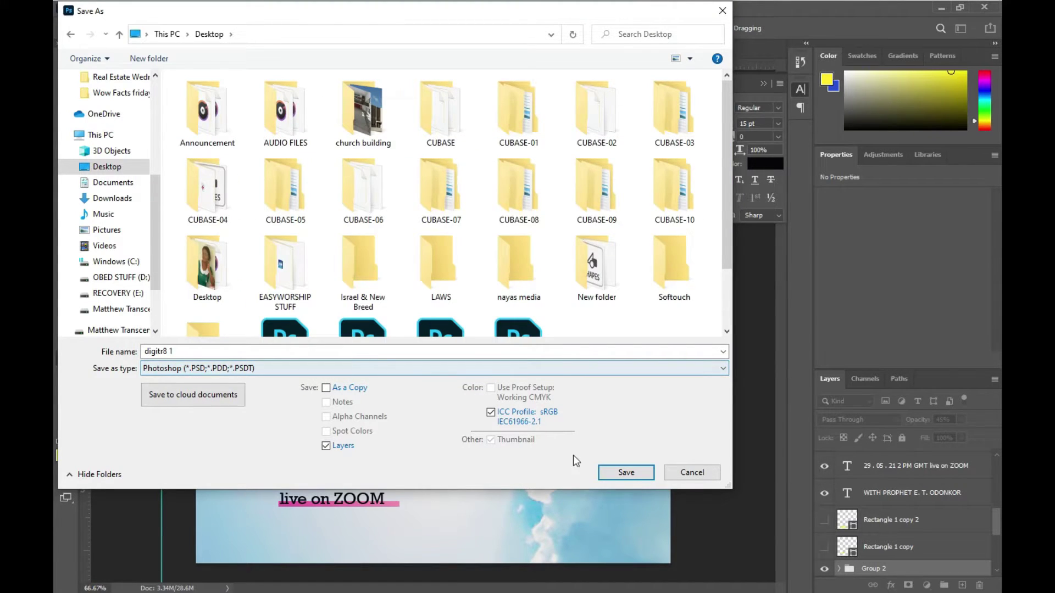
{"action": "left_click", "coordinate": [620, 475]}
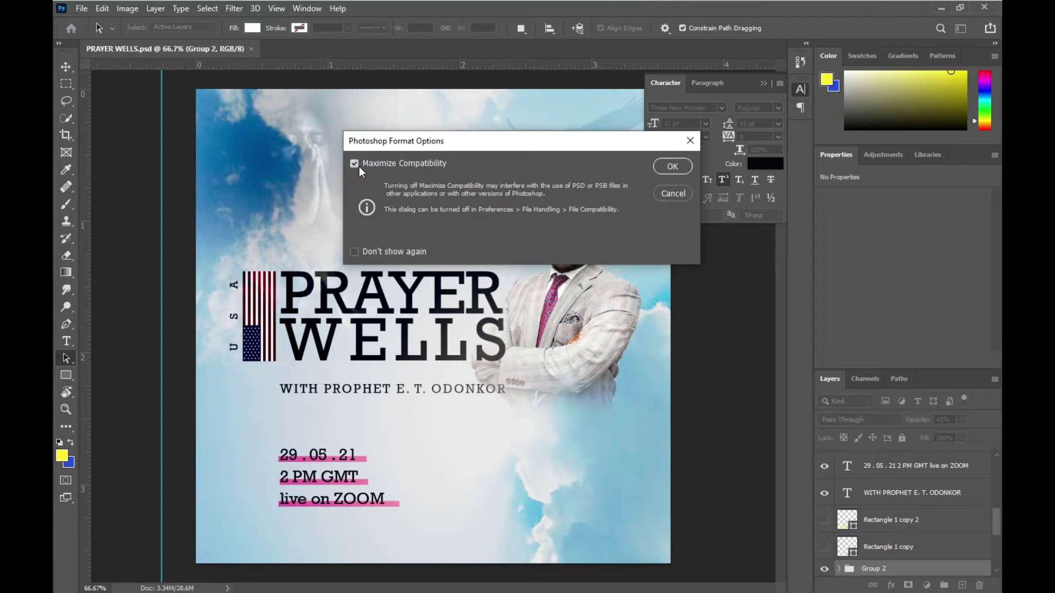
Step: Keep Maximize Compatibility checked and confirm the PSD save
{"action": "left_click", "coordinate": [673, 167]}
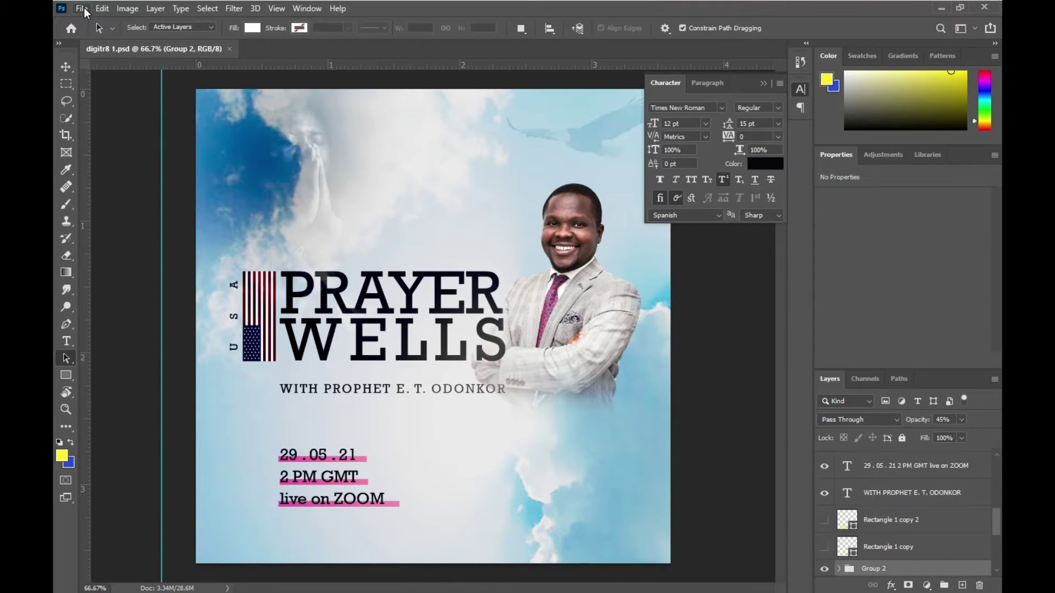
Step: Open Save for Web (Legacy) from the File > Export menu
{"action": "left_click", "coordinate": [82, 9]}
{"action": "mouse_move", "coordinate": [185, 204]}
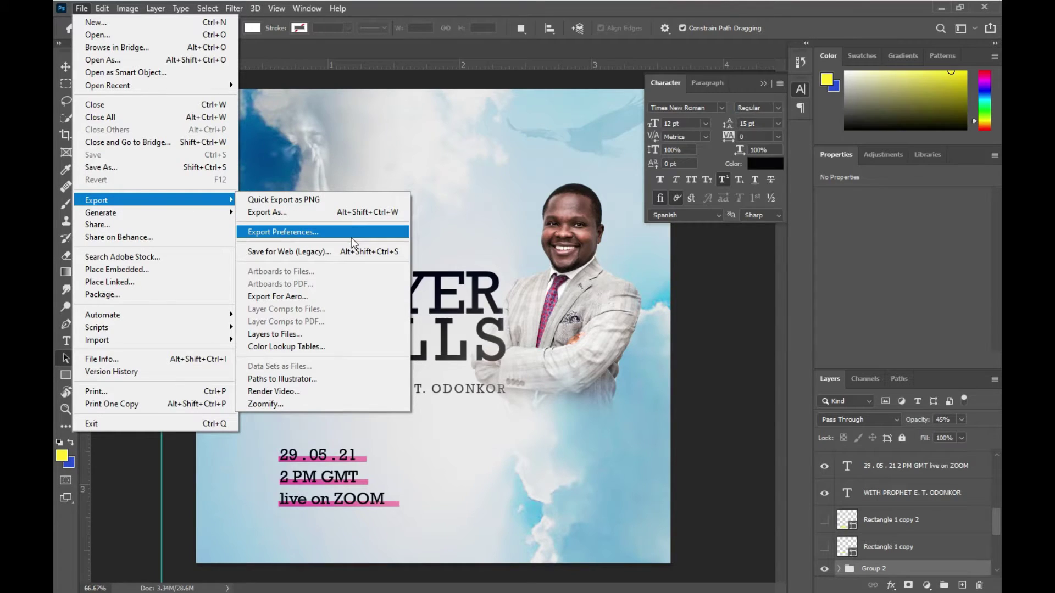
{"action": "left_click", "coordinate": [324, 251]}
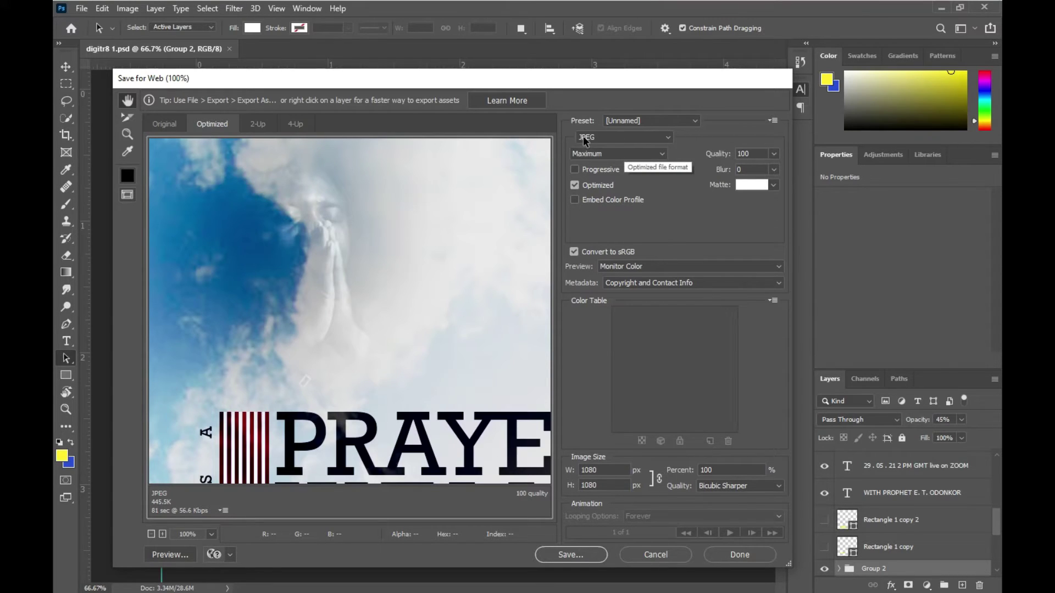
Step: Set the web export to JPEG, Maximum preset, quality 100, with Bicubic Sharper resampling
{"action": "left_click", "coordinate": [668, 141]}
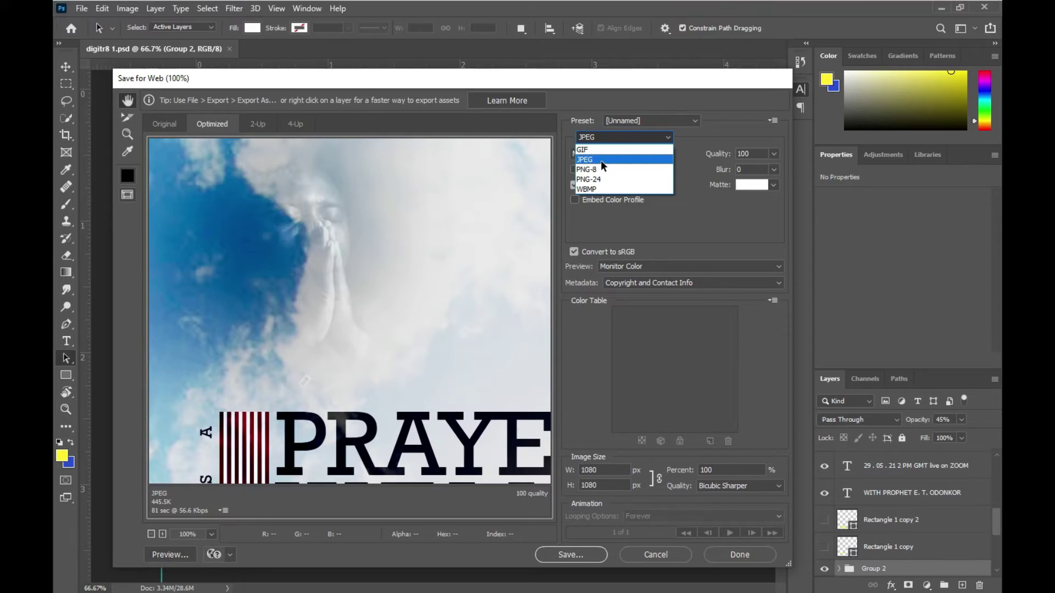
{"action": "left_click", "coordinate": [601, 160]}
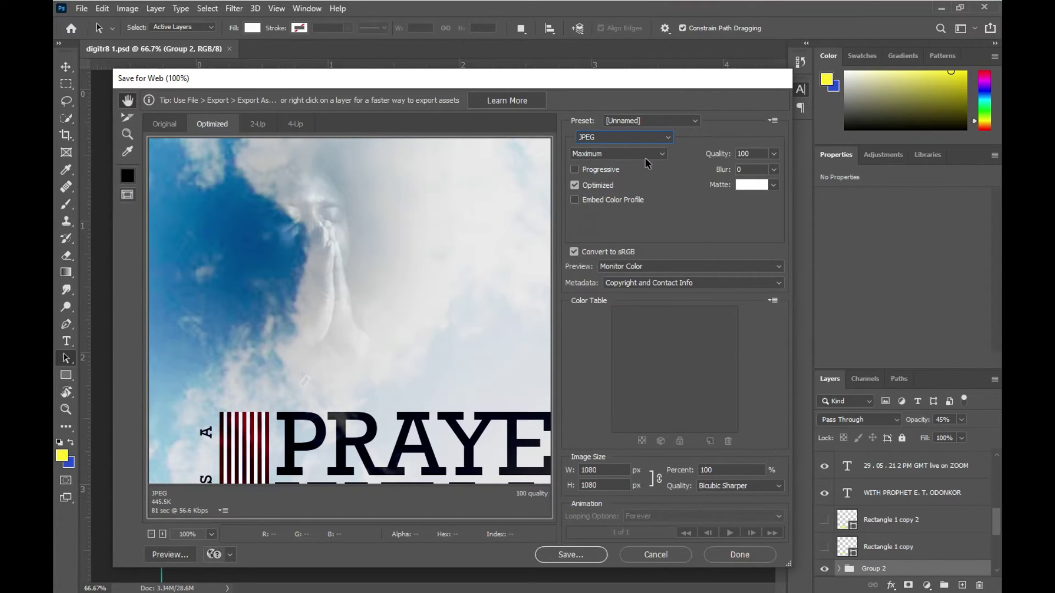
{"action": "left_click", "coordinate": [660, 155]}
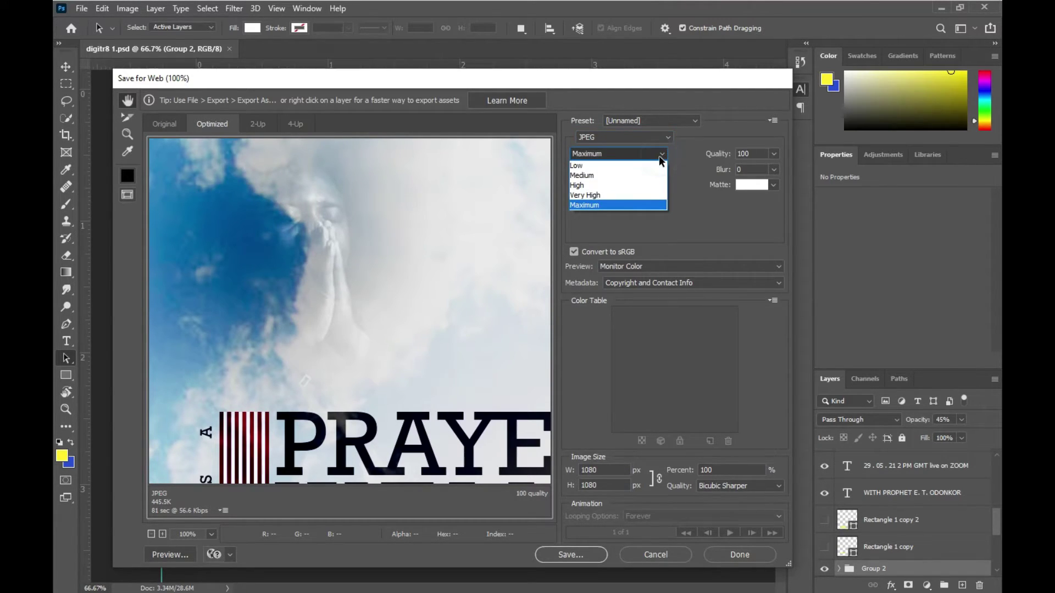
{"action": "left_click", "coordinate": [648, 207]}
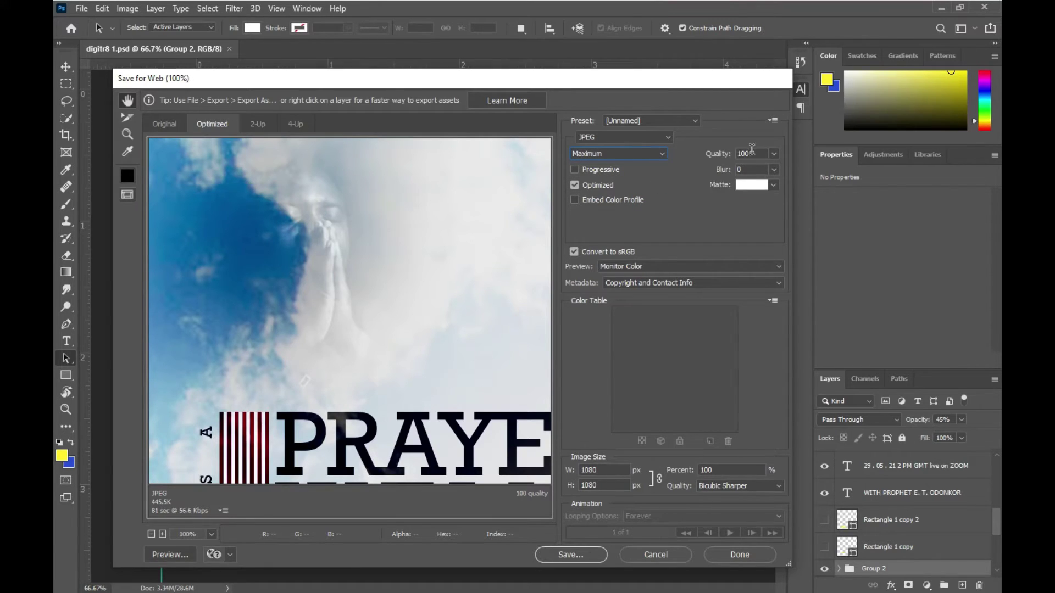
{"action": "left_click", "coordinate": [775, 155]}
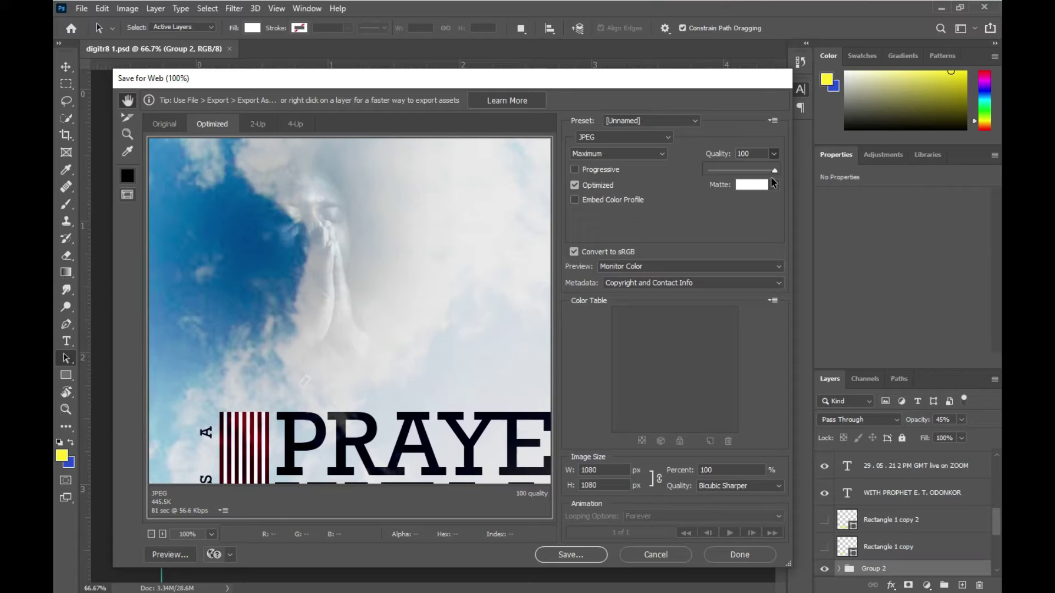
{"action": "left_click", "coordinate": [784, 171]}
{"action": "left_click", "coordinate": [692, 211]}
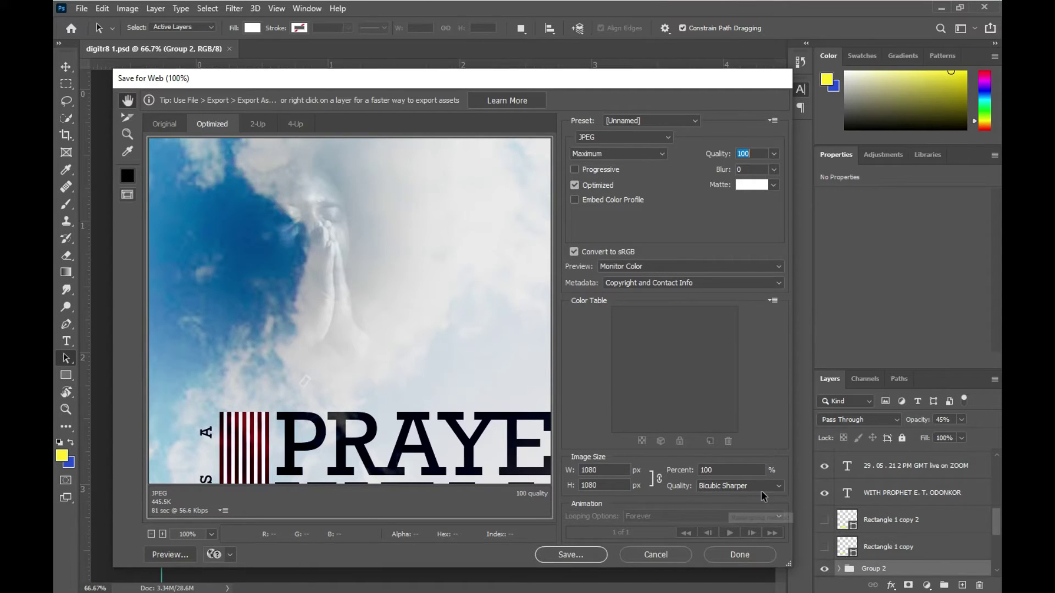
{"action": "left_click", "coordinate": [779, 486]}
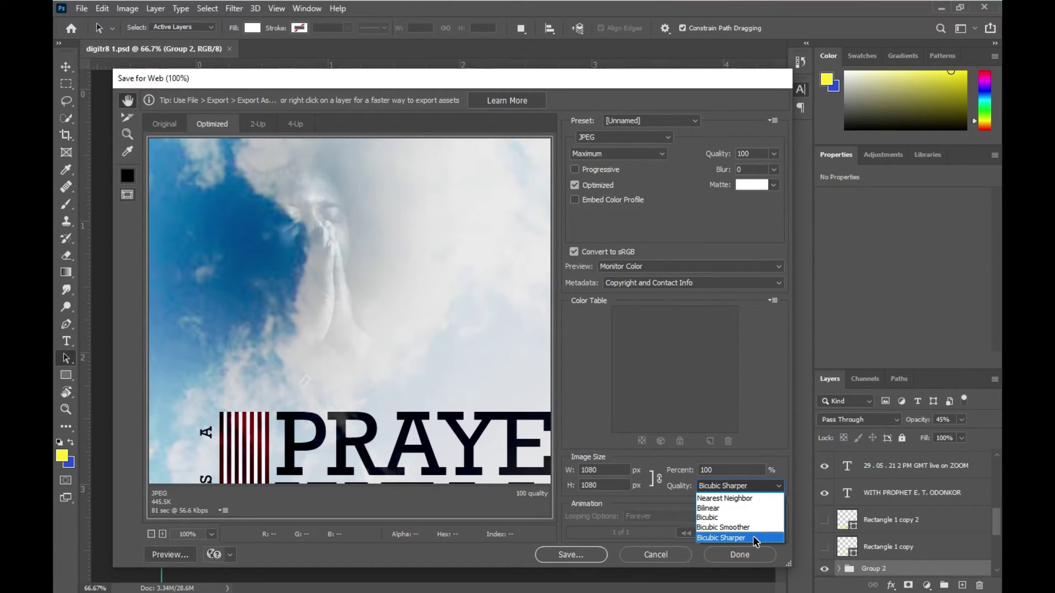
{"action": "left_click", "coordinate": [747, 537]}
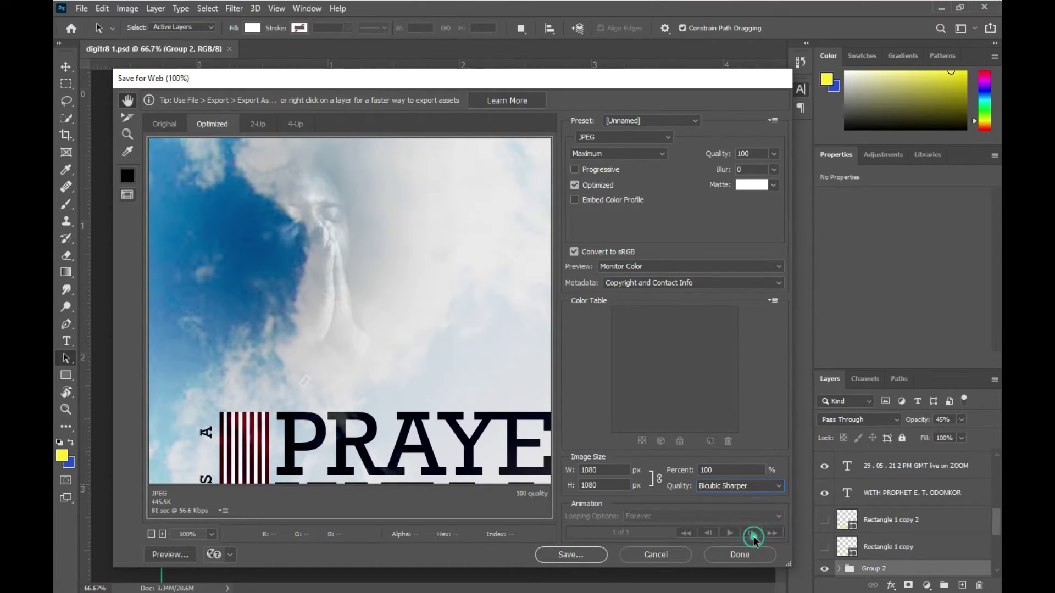
Step: Save the JPEG export to the Desktop as digitr8-1.jpg
{"action": "left_click", "coordinate": [583, 553]}
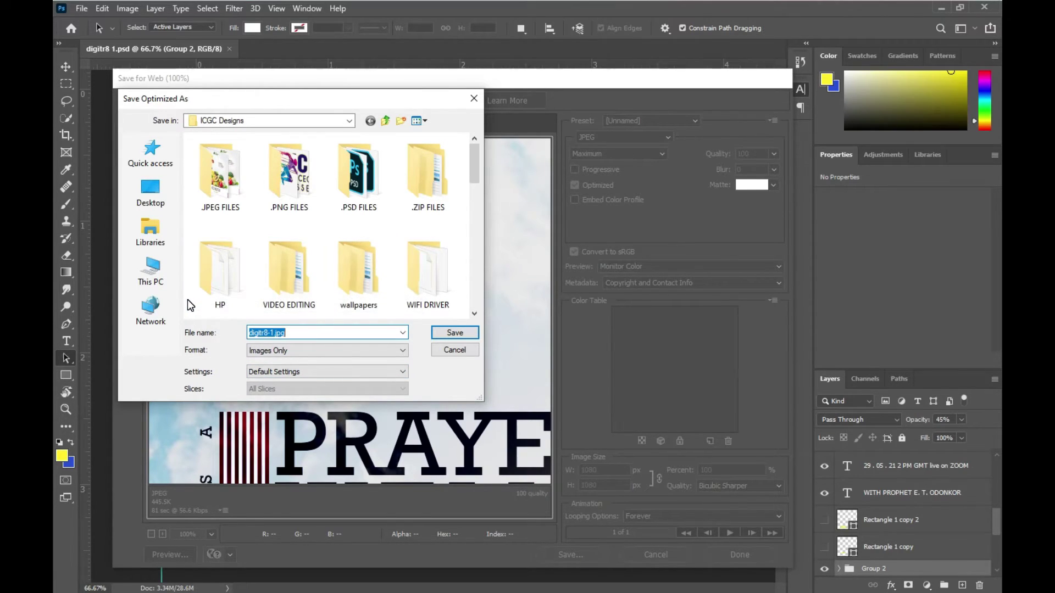
{"action": "left_click", "coordinate": [159, 205]}
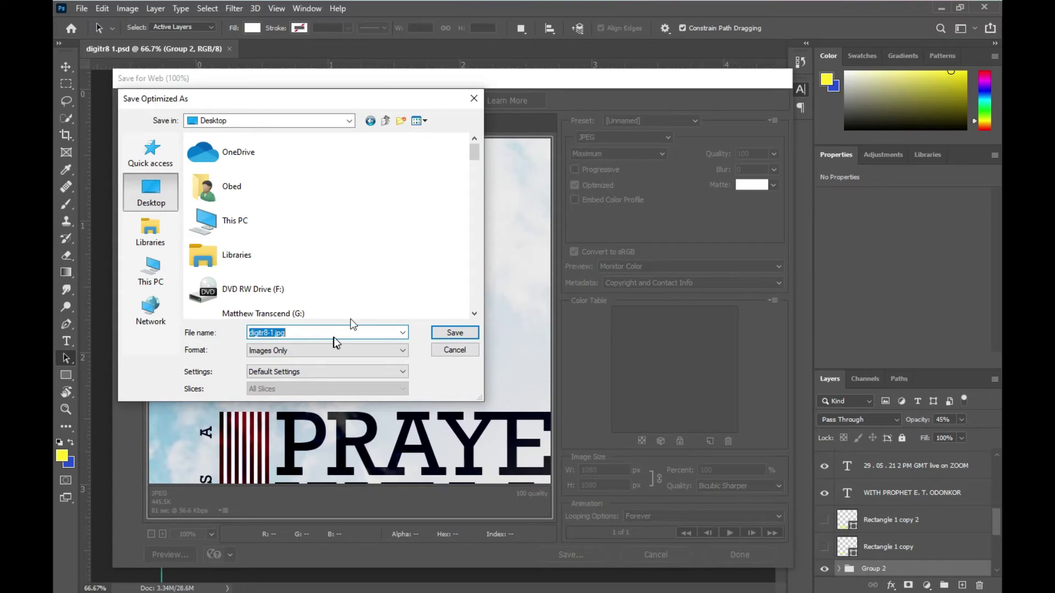
{"action": "left_click", "coordinate": [456, 334]}
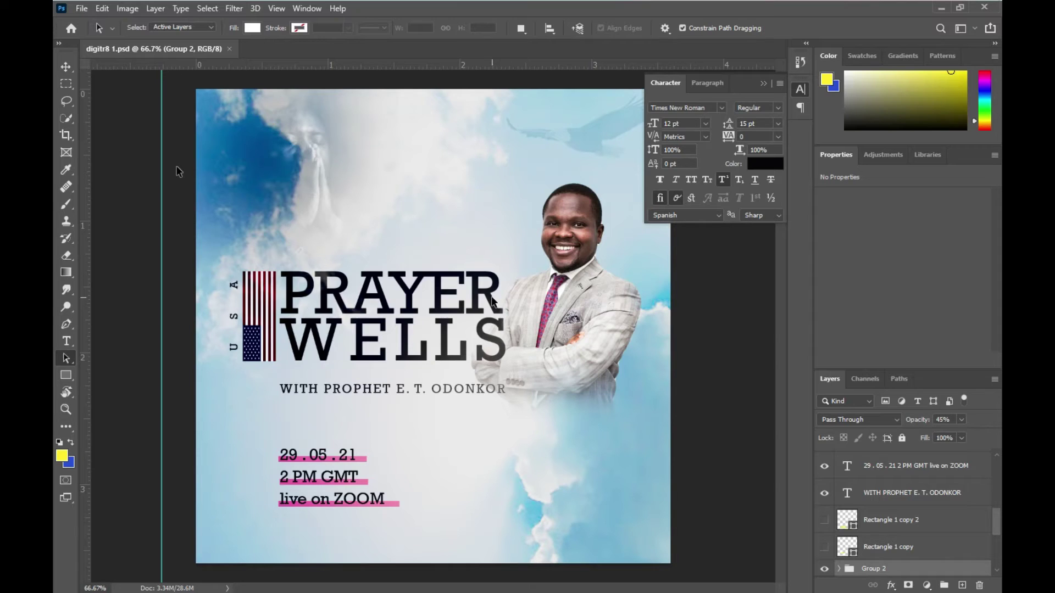
Step: Reopen Save for Web (Legacy) from the File > Export menu
{"action": "left_click", "coordinate": [80, 9]}
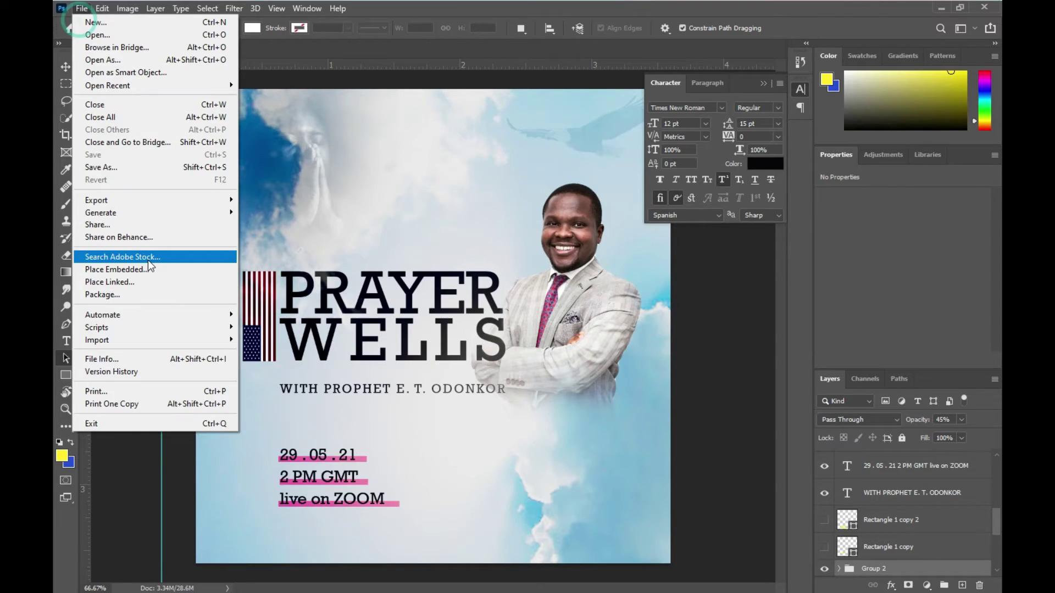
{"action": "mouse_move", "coordinate": [164, 200]}
{"action": "left_click", "coordinate": [292, 252]}
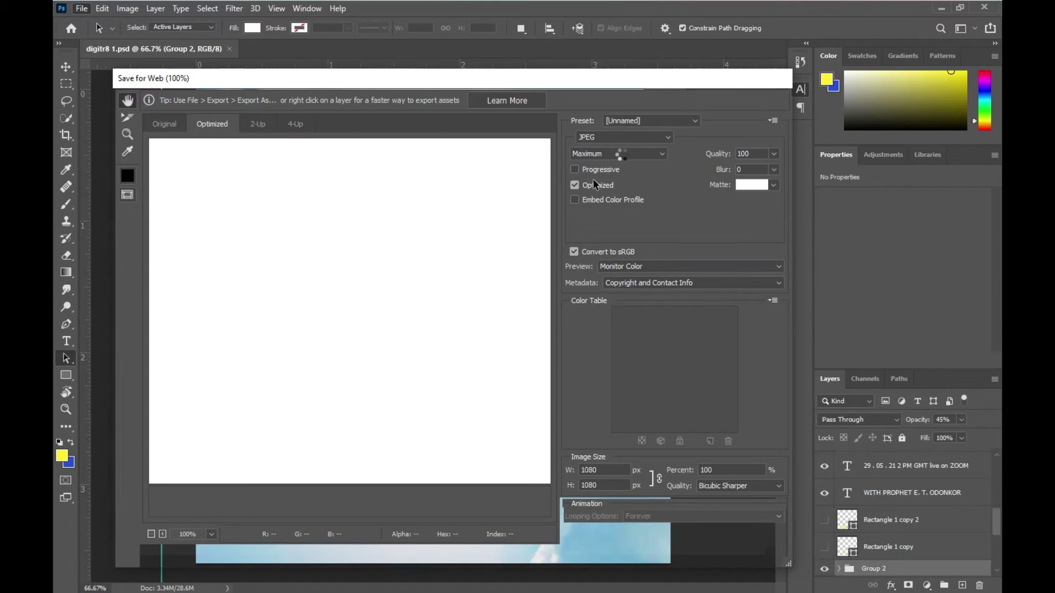
Step: Keep the Maximum preset, switch the export format to PNG-24, and begin saving it
{"action": "left_click", "coordinate": [621, 155]}
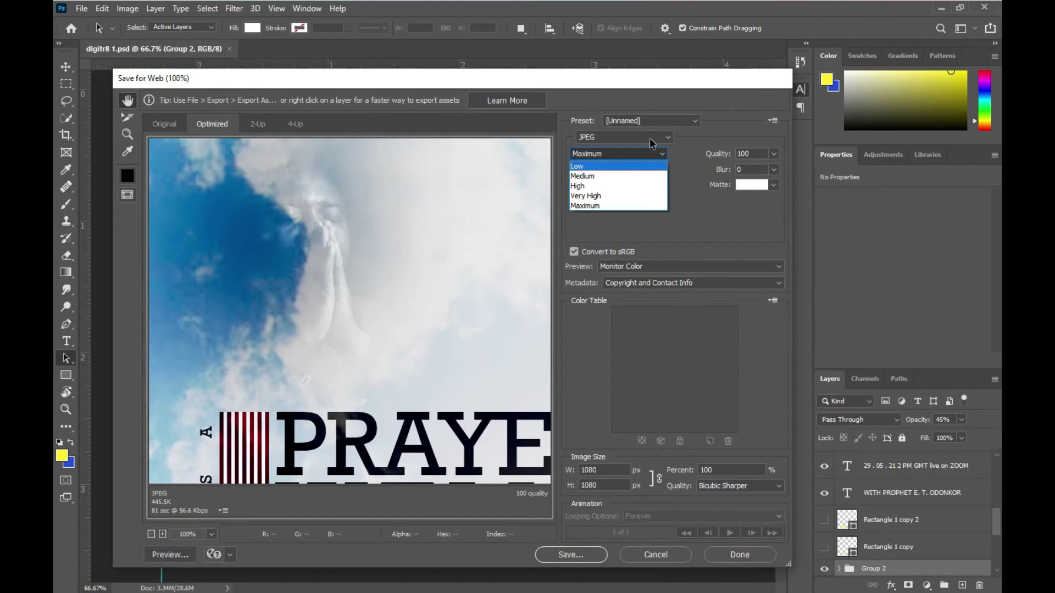
{"action": "left_click", "coordinate": [621, 205]}
{"action": "left_click", "coordinate": [668, 141]}
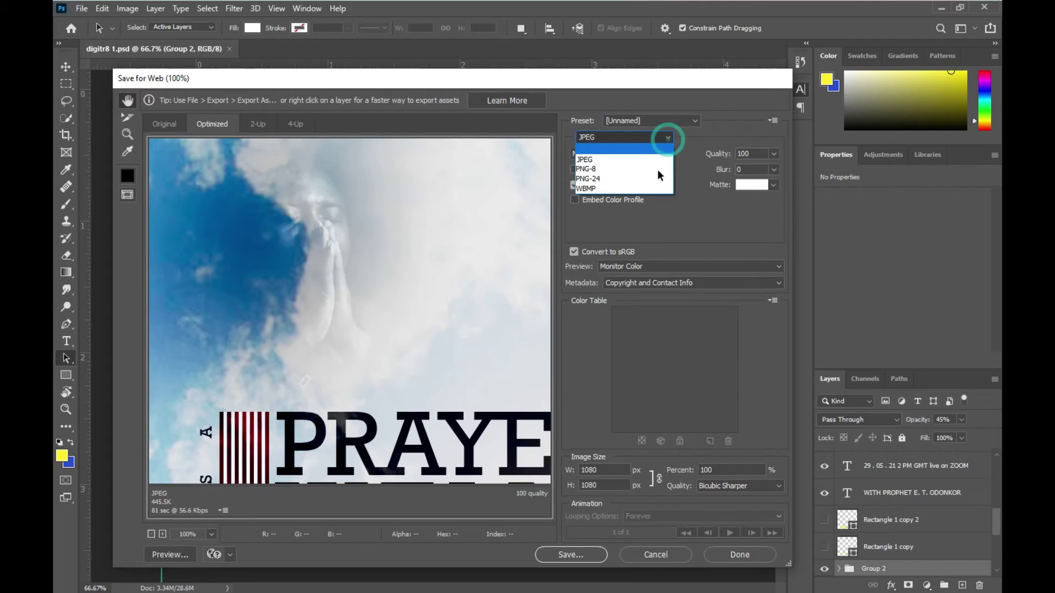
{"action": "left_click", "coordinate": [637, 176]}
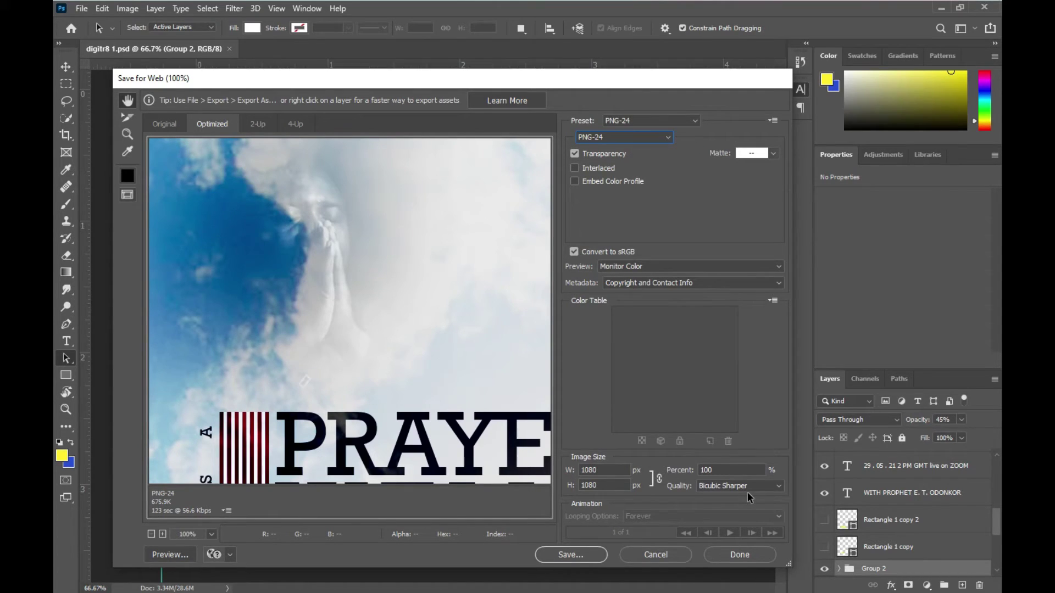
{"action": "left_click", "coordinate": [569, 555]}
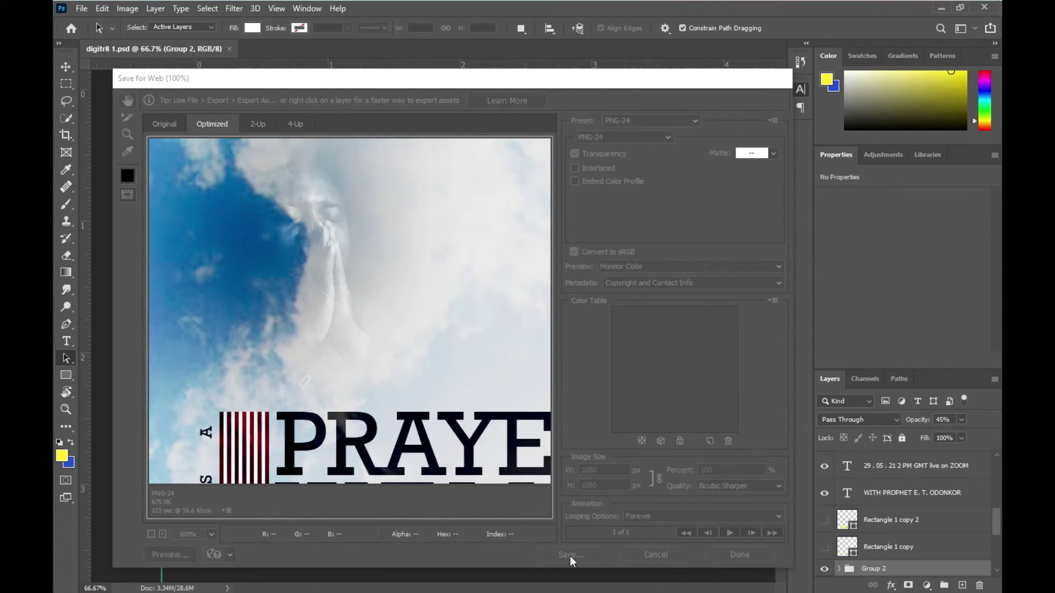
Step: Save digitr8-1.png to the Desktop next to the JPEG and PSD, then minimize Photoshop
{"action": "left_click", "coordinate": [151, 193]}
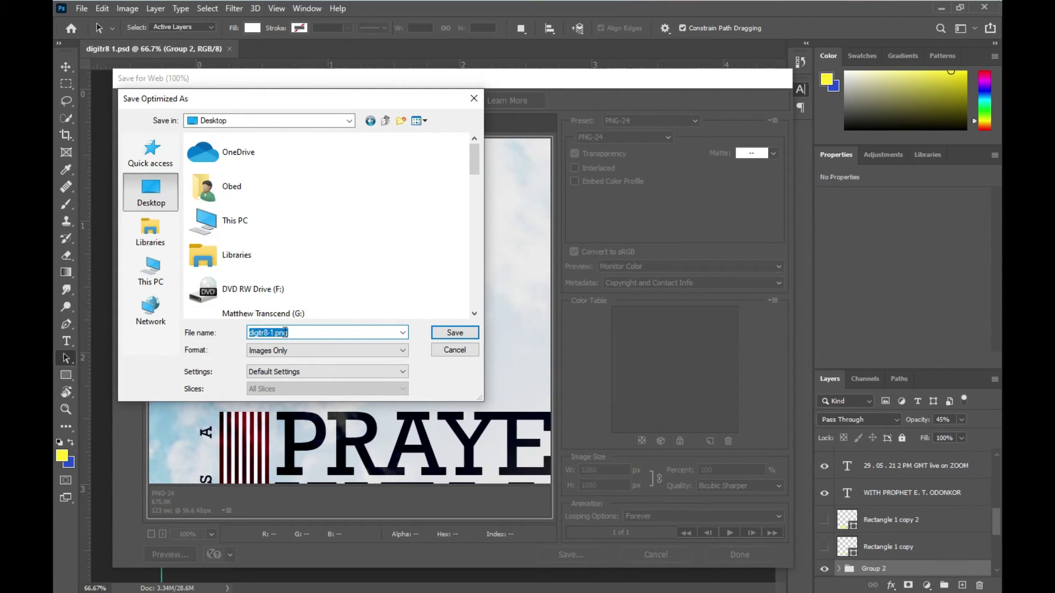
{"action": "left_click", "coordinate": [460, 333]}
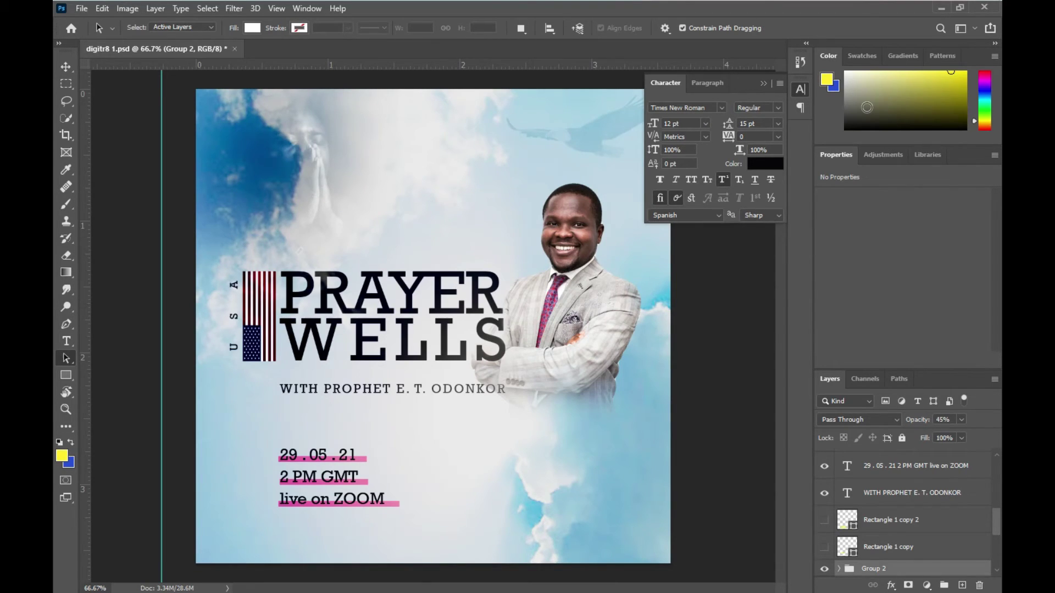
{"action": "left_click", "coordinate": [942, 9]}
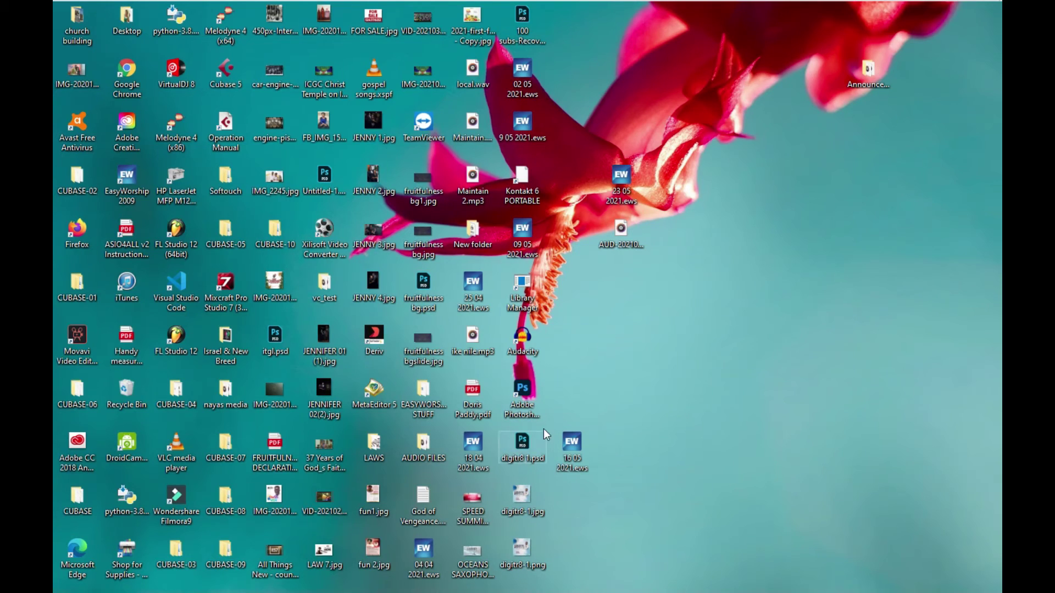
{"action": "left_click", "coordinate": [517, 456]}
{"action": "double_click", "coordinate": [528, 501]}
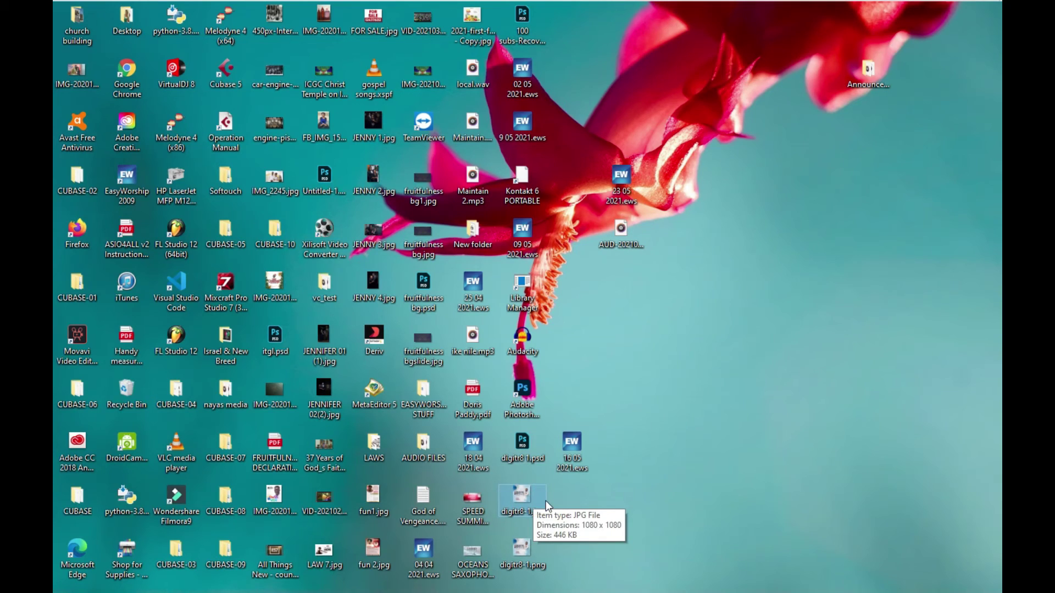
{"action": "left_click", "coordinate": [521, 560]}
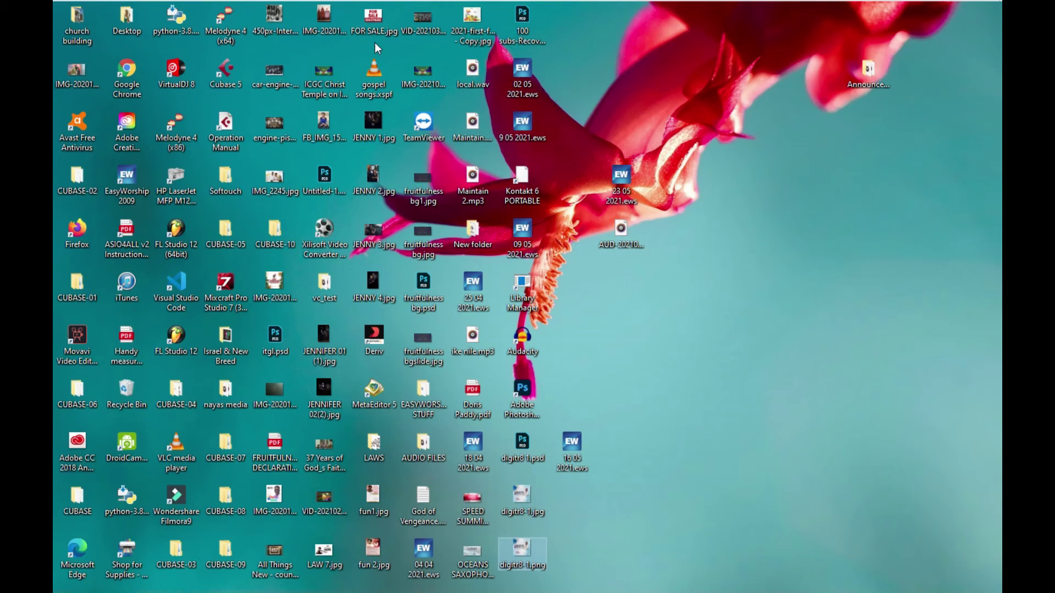
{"action": "mouse_move", "coordinate": [310, 7]}
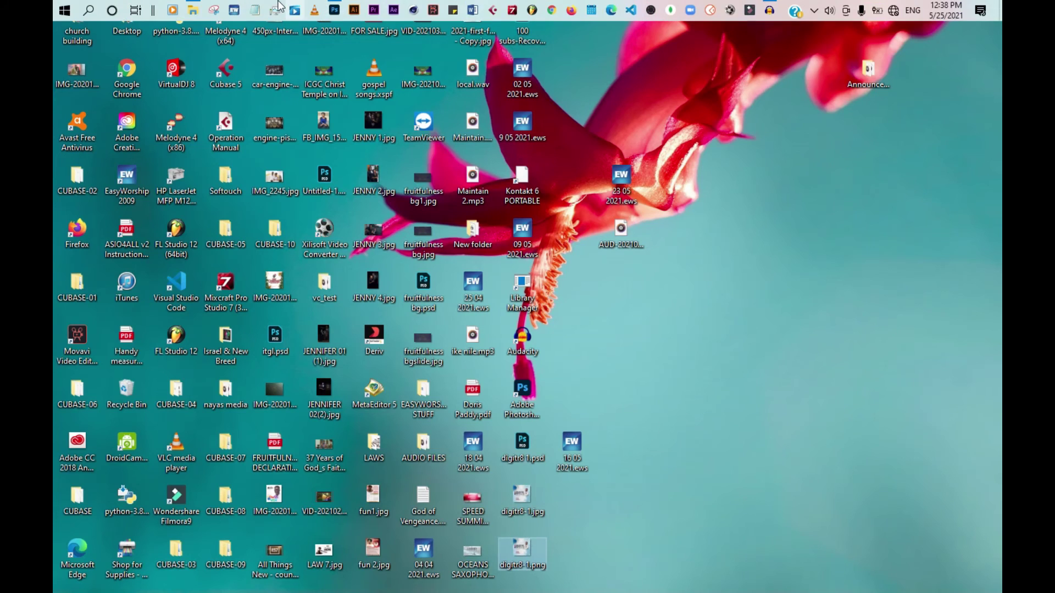
Step: Restore Photoshop from the taskbar to show digitr8 1.psd again
{"action": "left_click", "coordinate": [334, 9]}
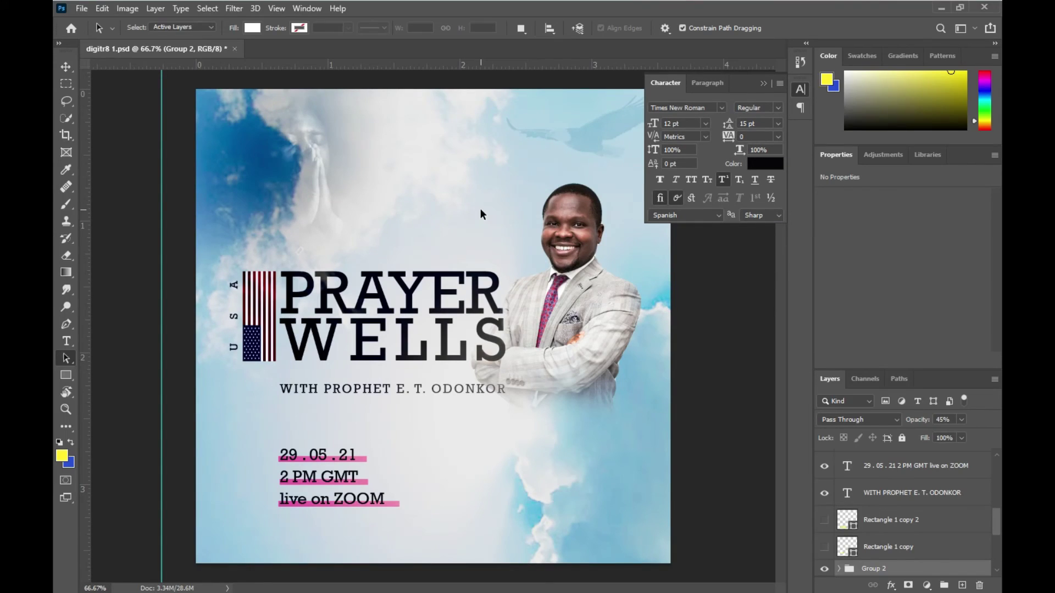